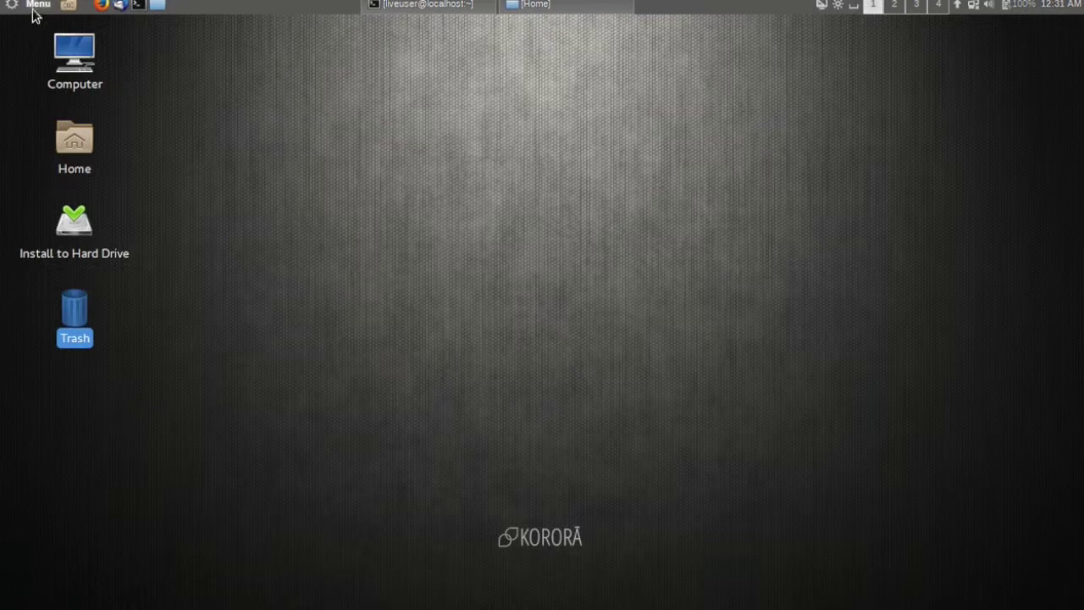
Step: Enable tap-to-click on the Touchpad tab of Mouse and Touchpad settings, then close settings
{"action": "left_click", "coordinate": [34, 7]}
{"action": "left_click", "coordinate": [39, 61]}
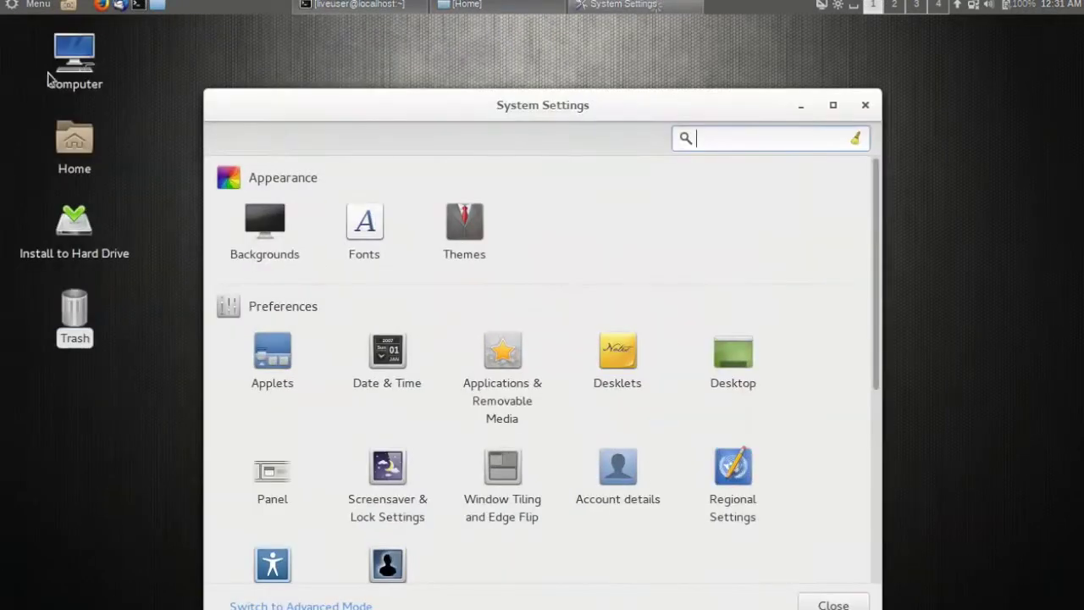
{"action": "scroll", "coordinate": [330, 285], "scroll_direction": "down", "scroll_amount": 5}
{"action": "left_click", "coordinate": [380, 403]}
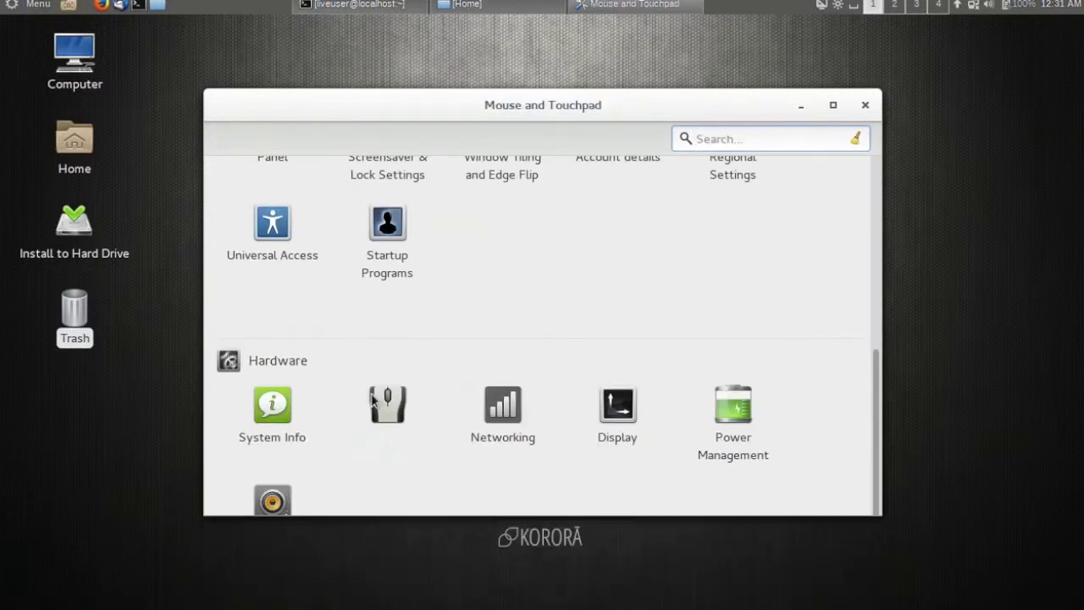
{"action": "left_click", "coordinate": [298, 182]}
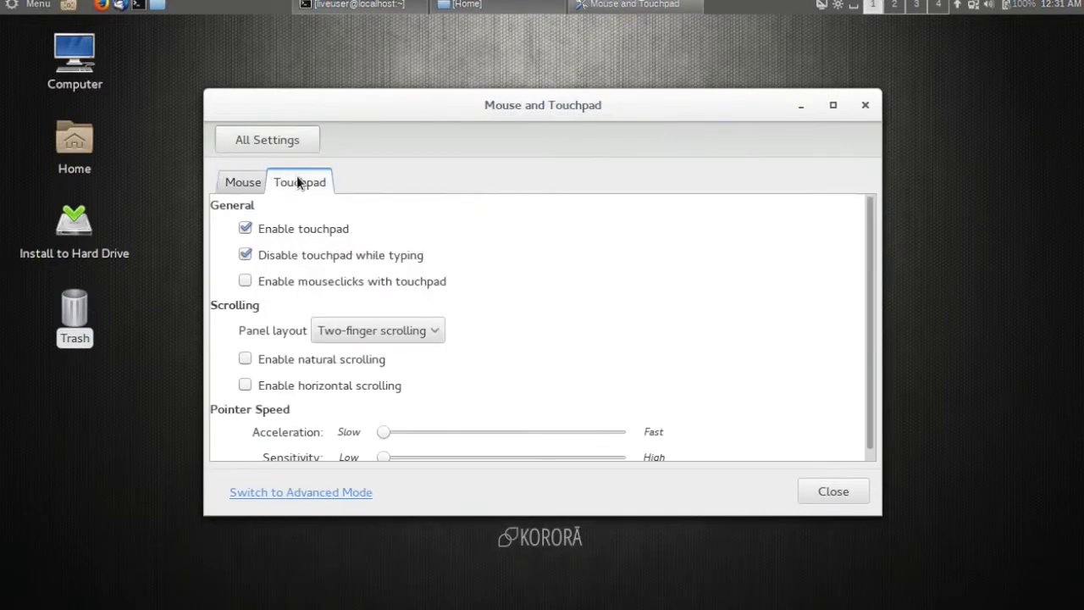
{"action": "left_click", "coordinate": [245, 281]}
{"action": "left_click", "coordinate": [833, 493]}
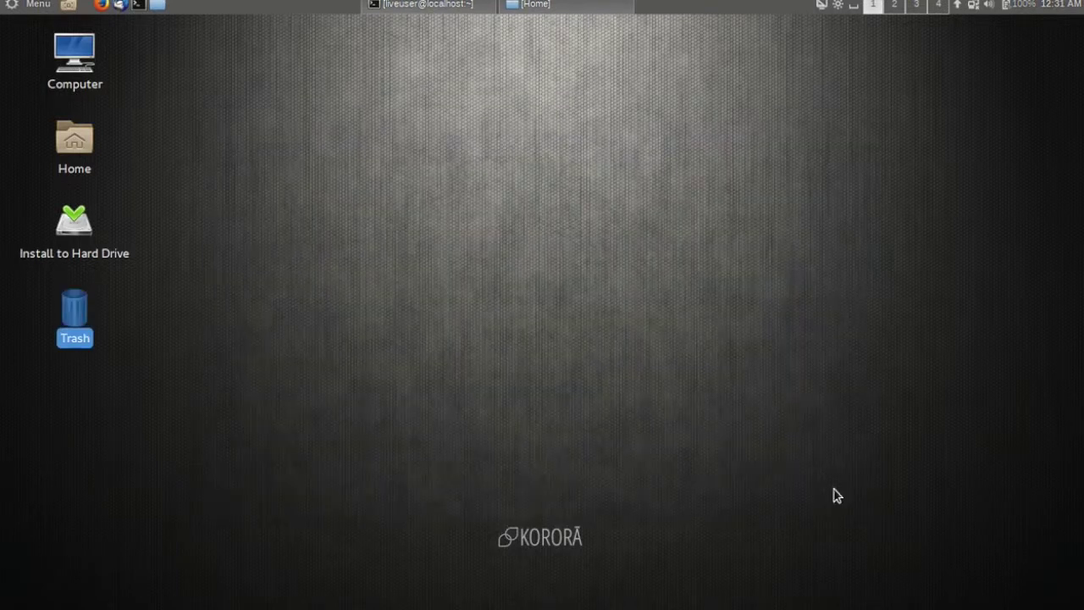
{"action": "right_click", "coordinate": [317, 330]}
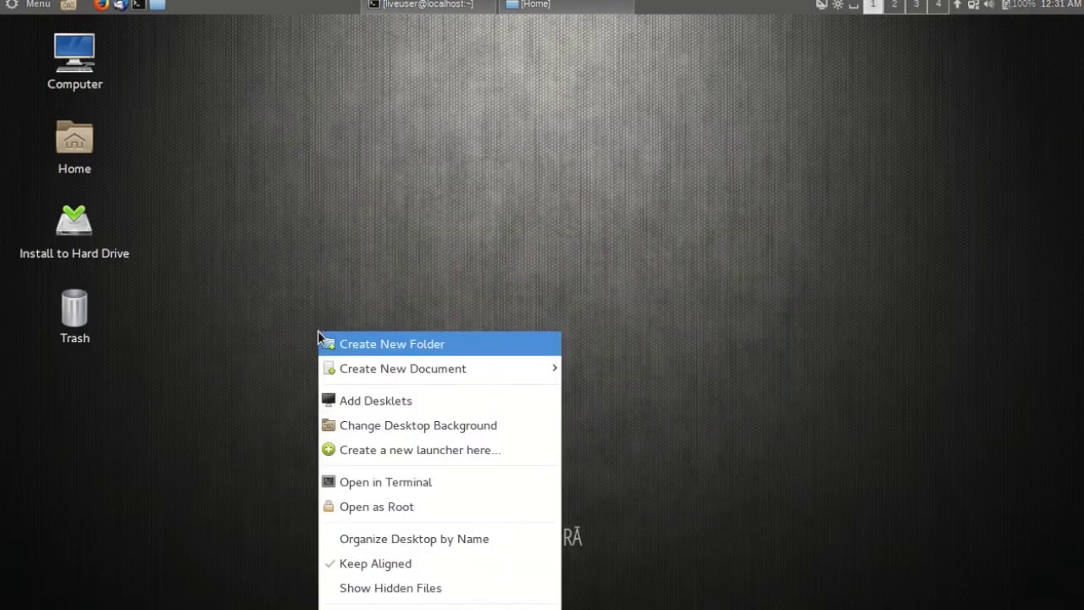
{"action": "left_click", "coordinate": [279, 282]}
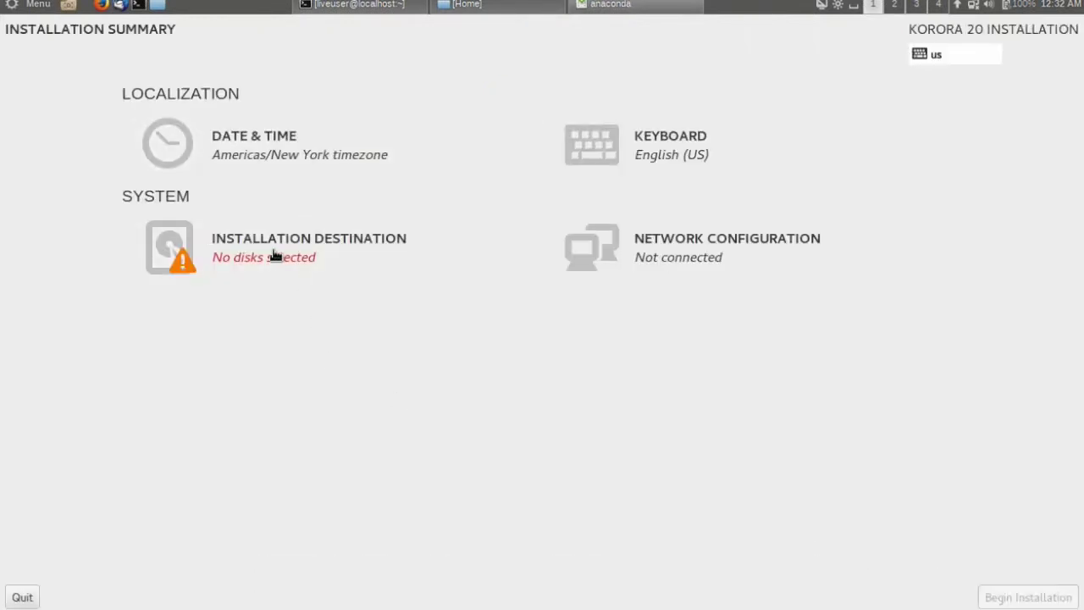
Step: Bring up the Installation Destination disk choices from the installation summary
{"action": "left_click", "coordinate": [274, 255]}
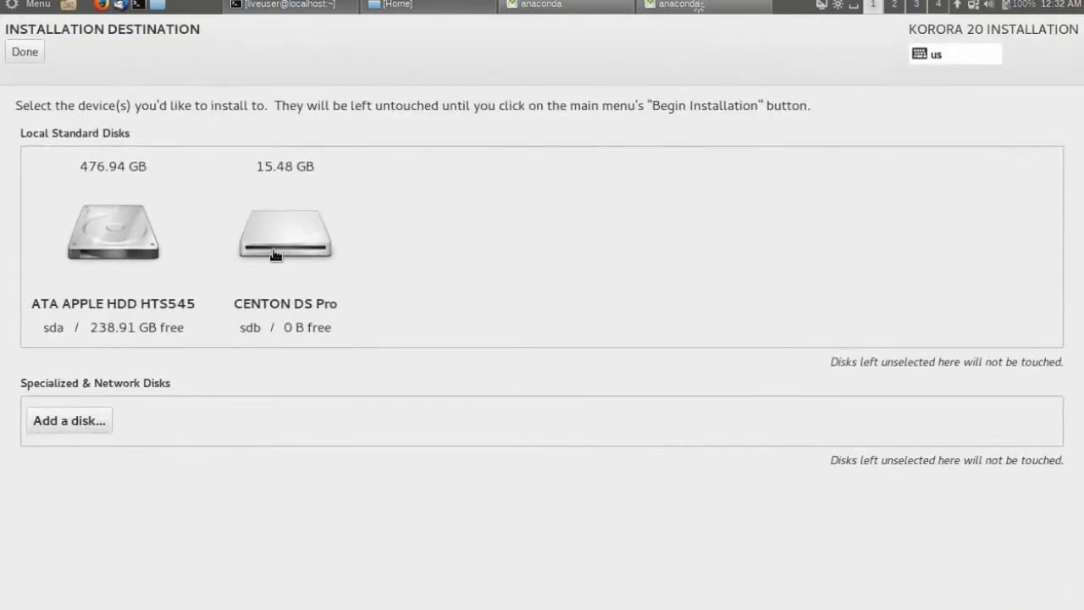
Step: Select the internal ATA APPLE HDD as the install disk and confirm it
{"action": "left_click", "coordinate": [115, 244]}
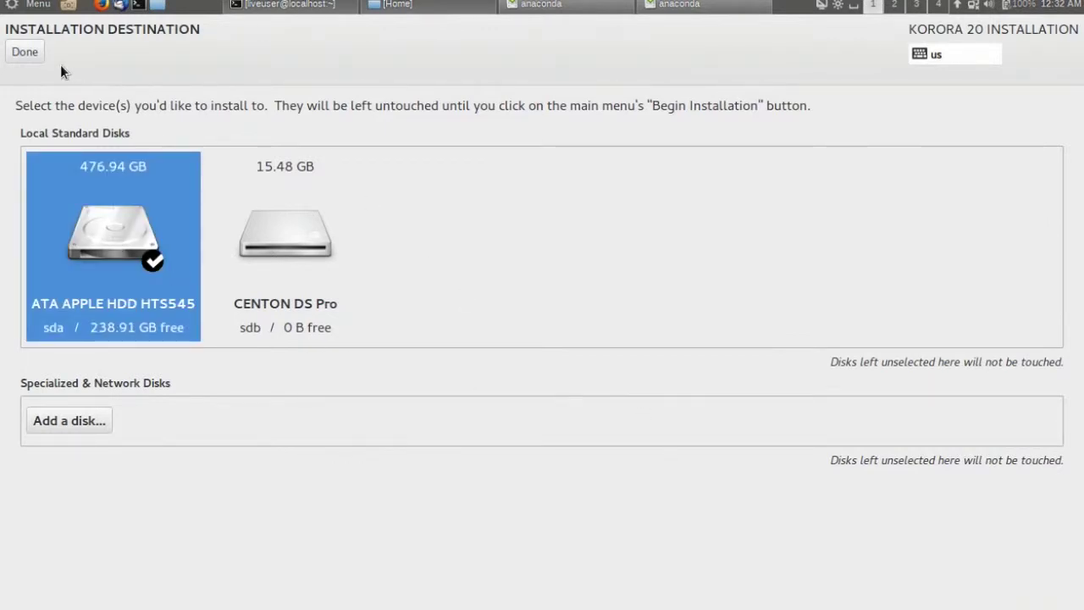
{"action": "left_click", "coordinate": [36, 56]}
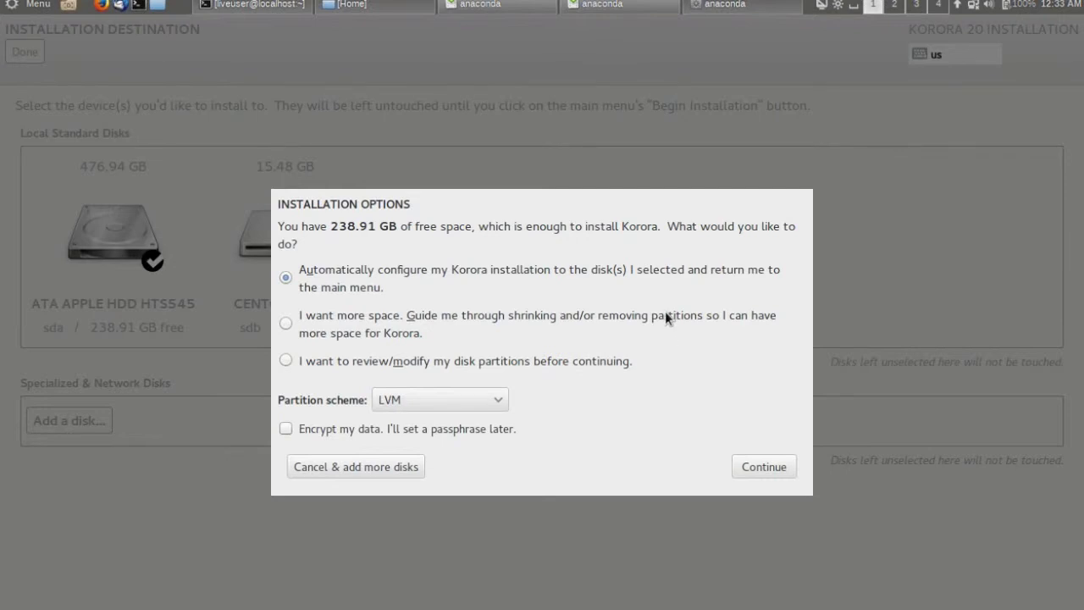
Step: Try Reclaim Disk Space, cancel it, and return to the summary with the Apple disk unselected
{"action": "left_click", "coordinate": [658, 316]}
{"action": "left_click", "coordinate": [752, 468]}
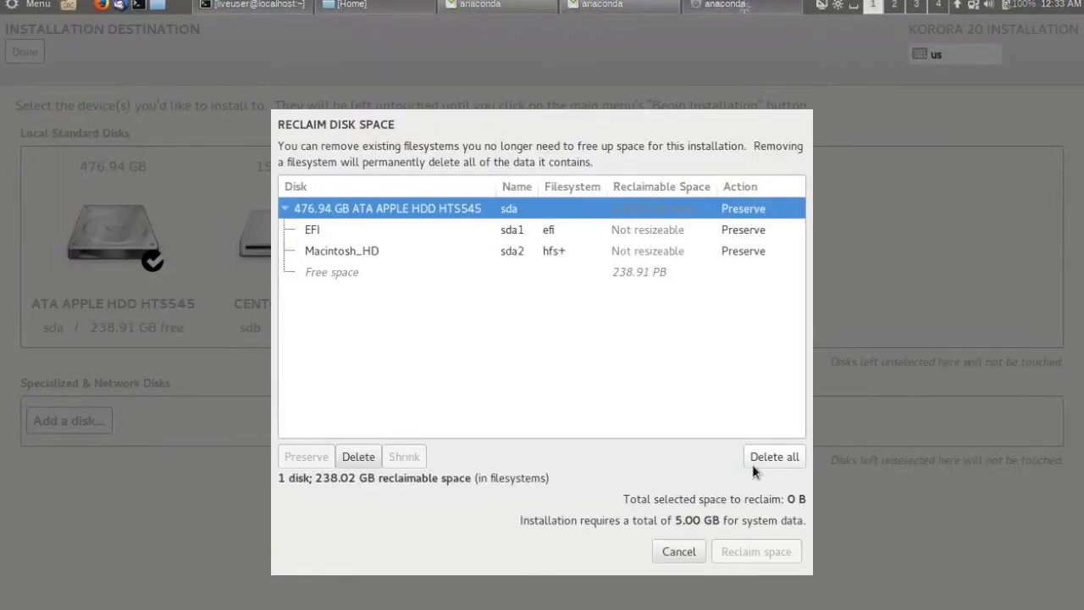
{"action": "left_click", "coordinate": [680, 552]}
{"action": "left_click", "coordinate": [105, 219]}
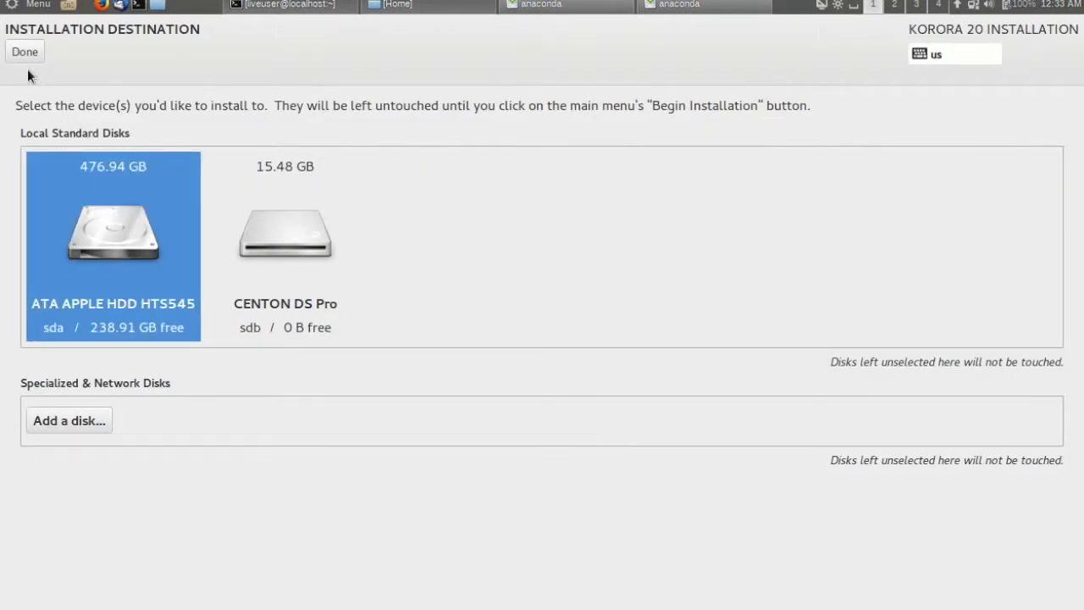
{"action": "left_click", "coordinate": [27, 59]}
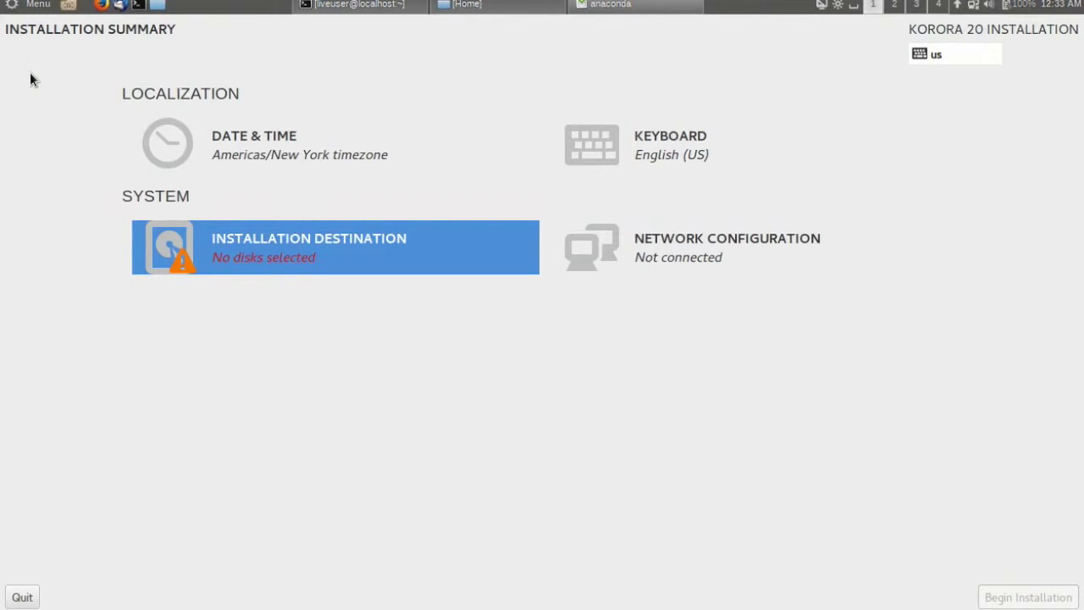
Step: Reselect the Apple disk and accept automatic LVM partitioning
{"action": "left_click", "coordinate": [280, 271]}
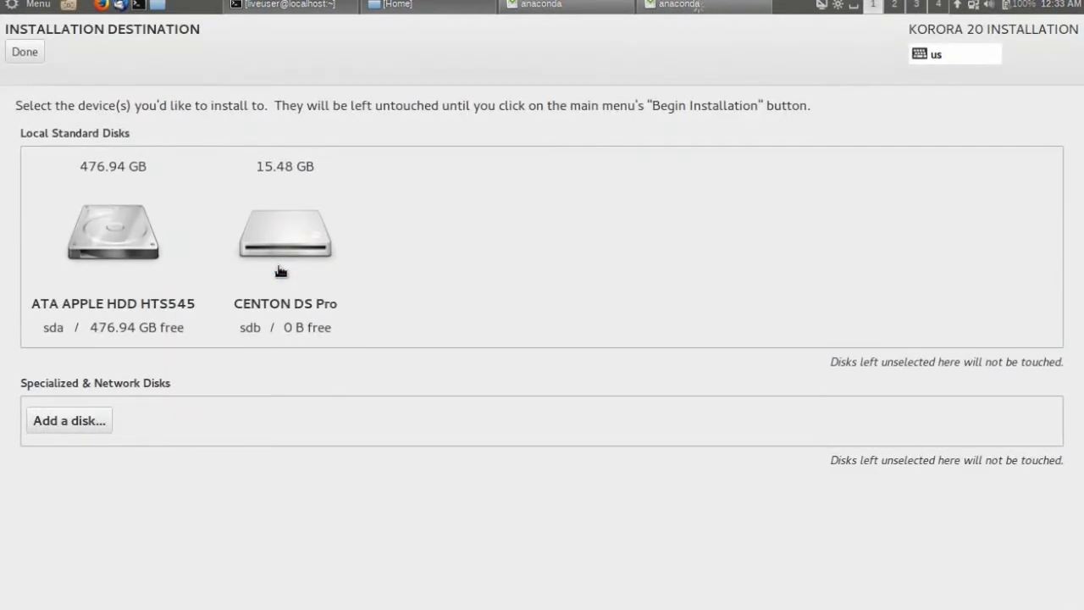
{"action": "left_click", "coordinate": [140, 240]}
{"action": "left_click", "coordinate": [36, 57]}
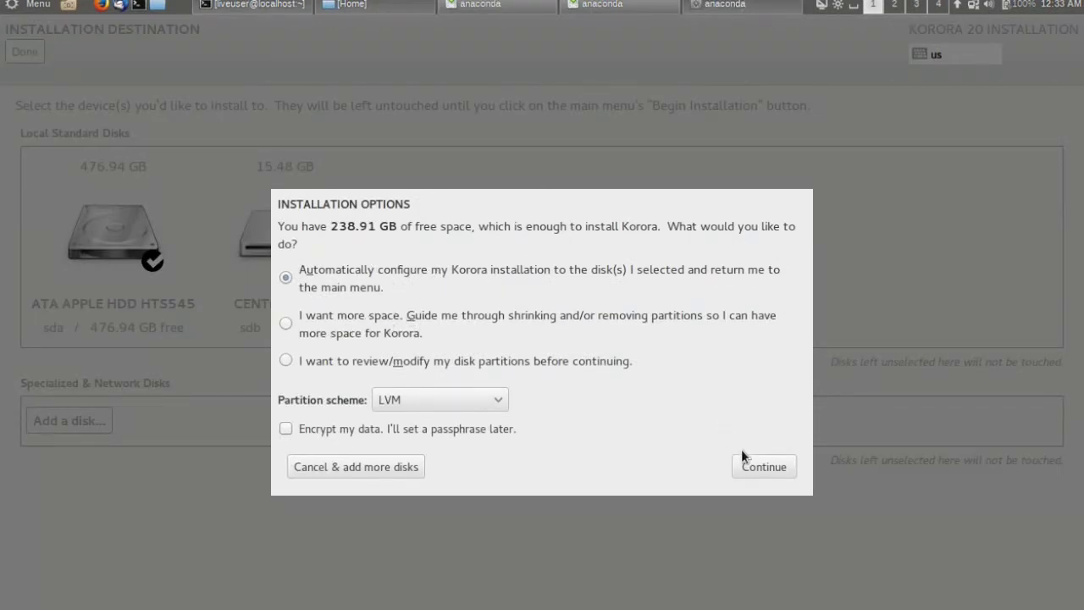
{"action": "left_click", "coordinate": [757, 464]}
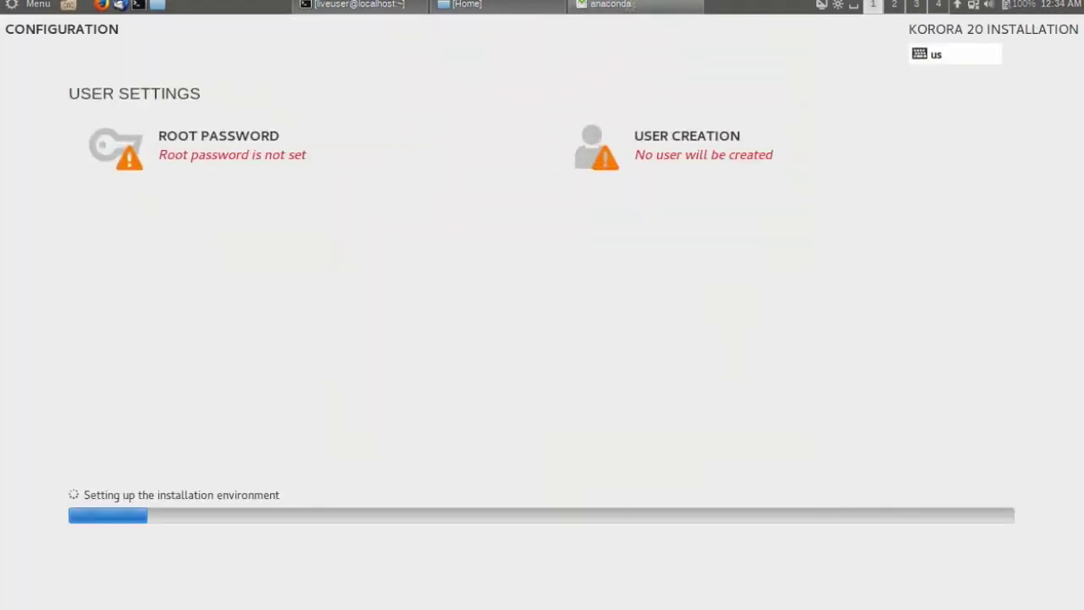
Step: Enter and confirm the root password, then save it
{"action": "left_click", "coordinate": [214, 149]}
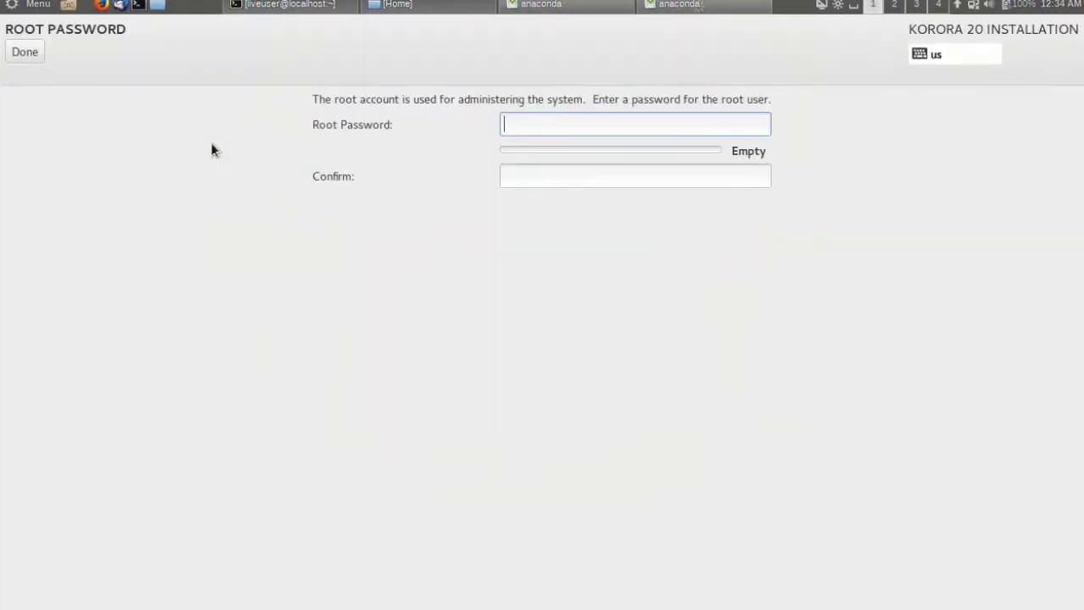
{"action": "key", "text": "Tab"}
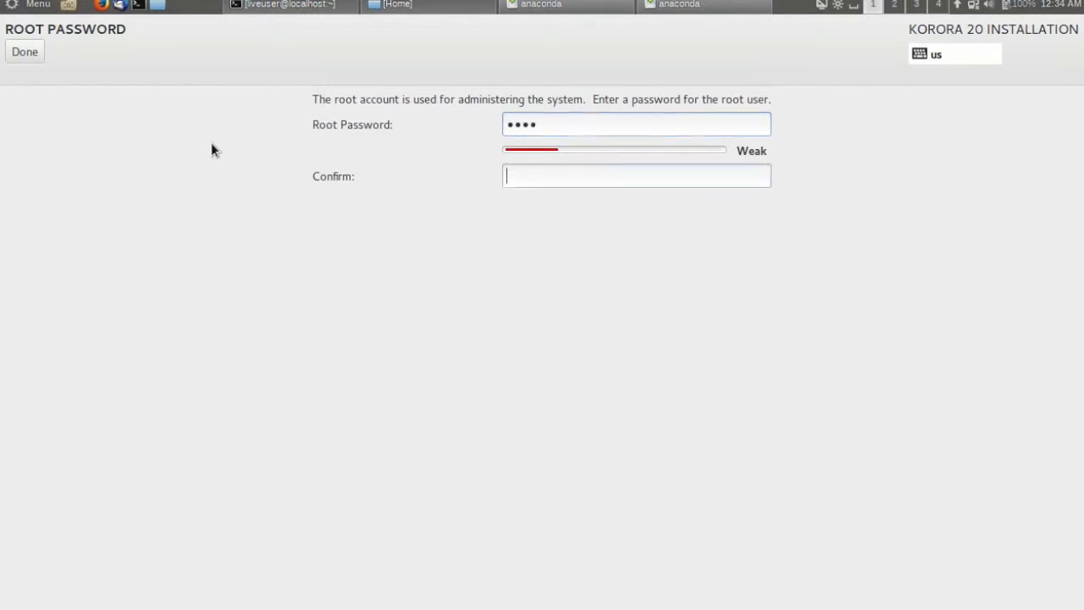
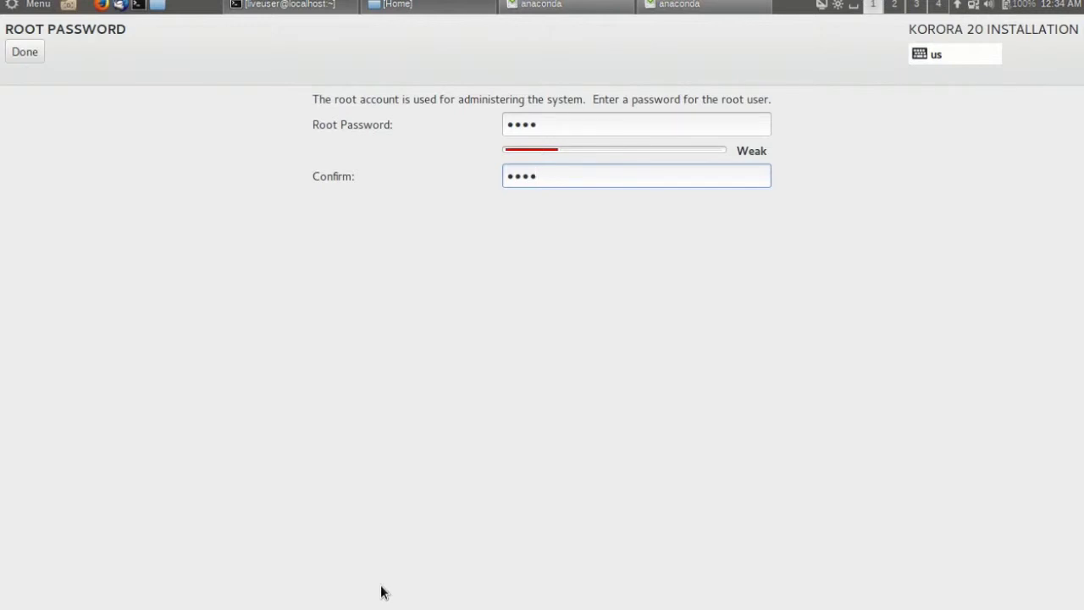
{"action": "left_click", "coordinate": [29, 54]}
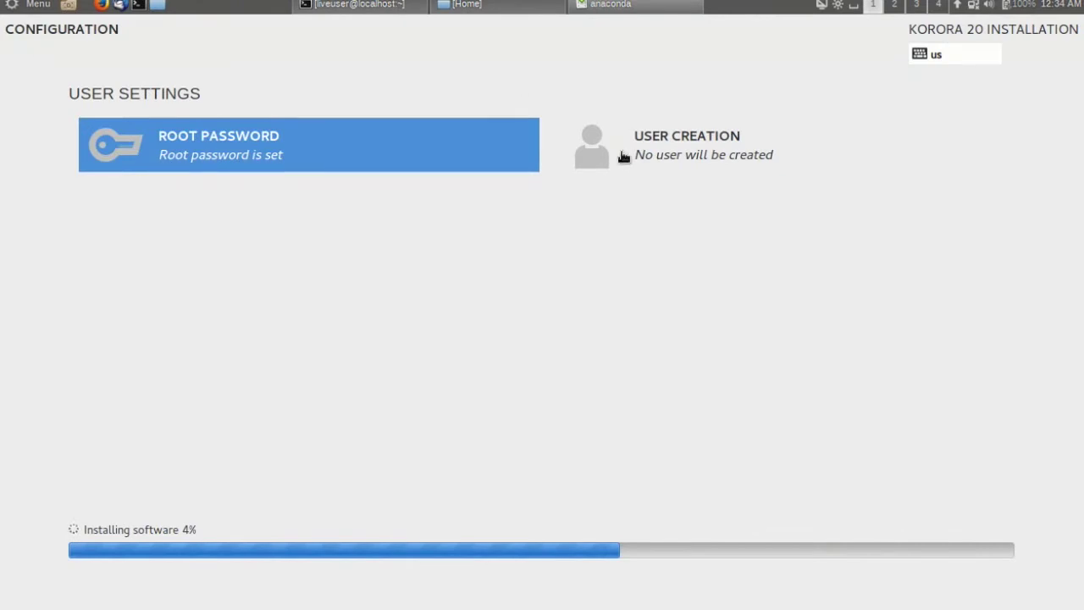
Step: Create administrator user 'demo' with a confirmed password and save it
{"action": "left_click", "coordinate": [623, 157]}
{"action": "type", "text": "dem"}
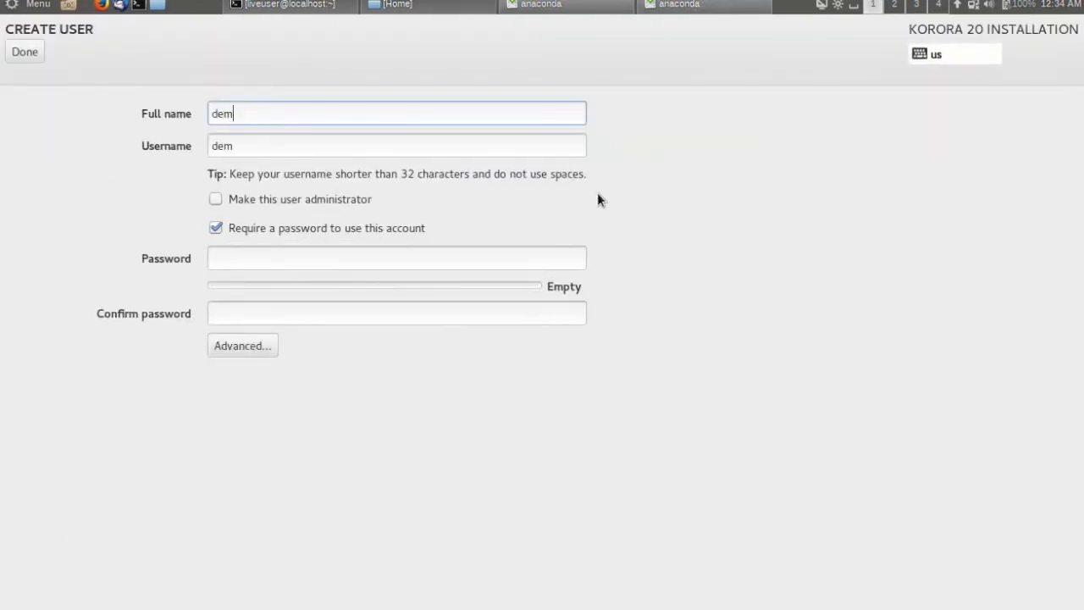
{"action": "type", "text": "o"}
{"action": "left_click", "coordinate": [216, 198]}
{"action": "left_click", "coordinate": [253, 263]}
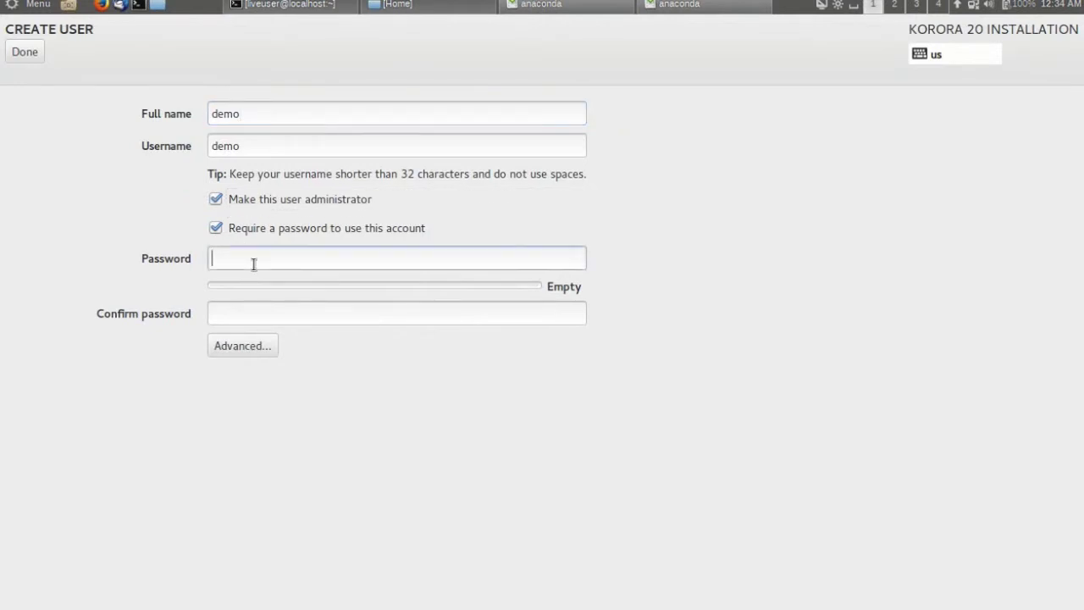
{"action": "key", "text": "Tab"}
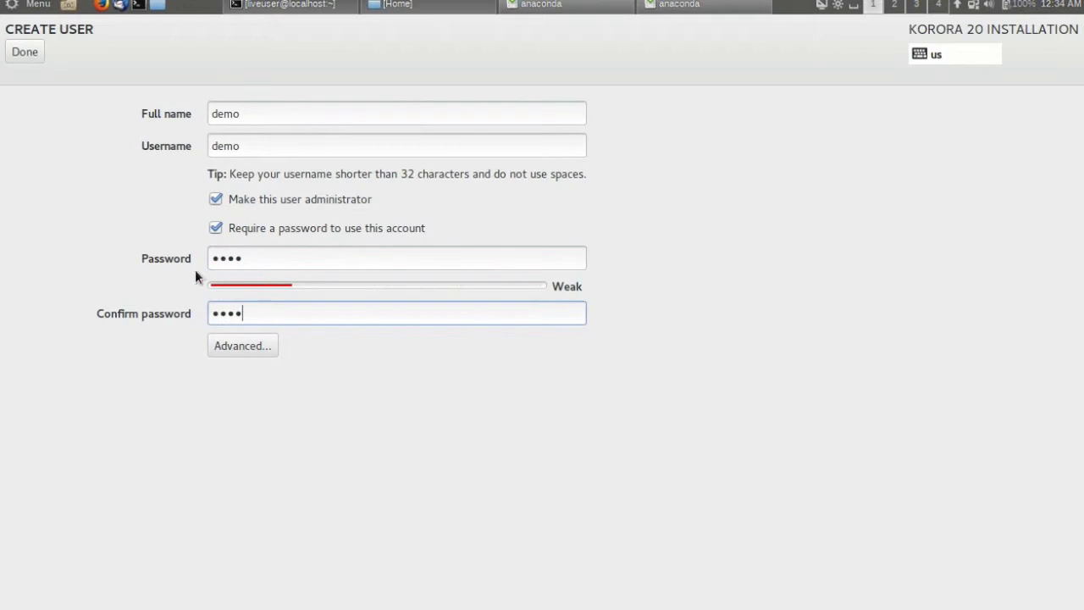
{"action": "left_click", "coordinate": [23, 55]}
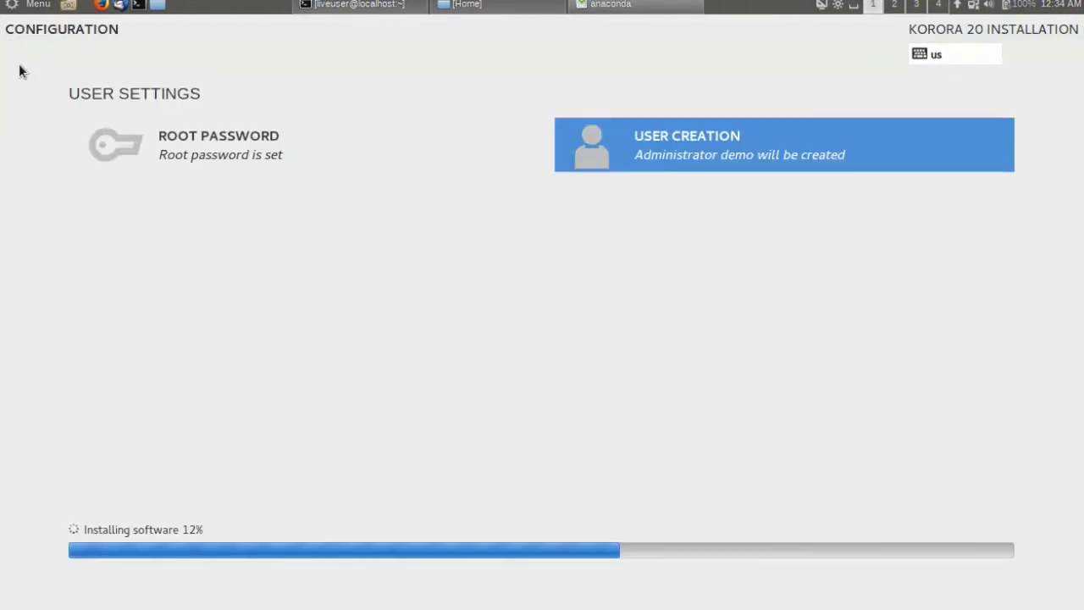